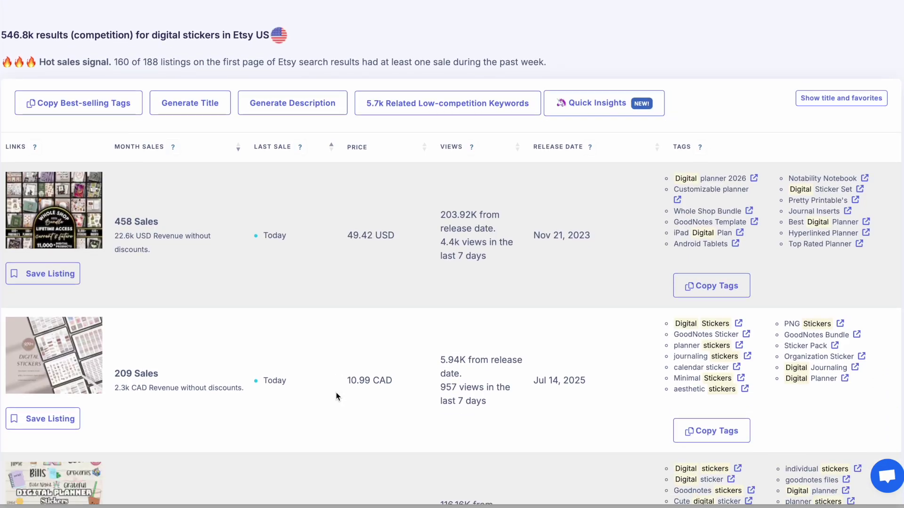
Scroll through the EverBee fall sticker keyword stats and the Etsy digital download results.
scroll(336, 396, down, 2)
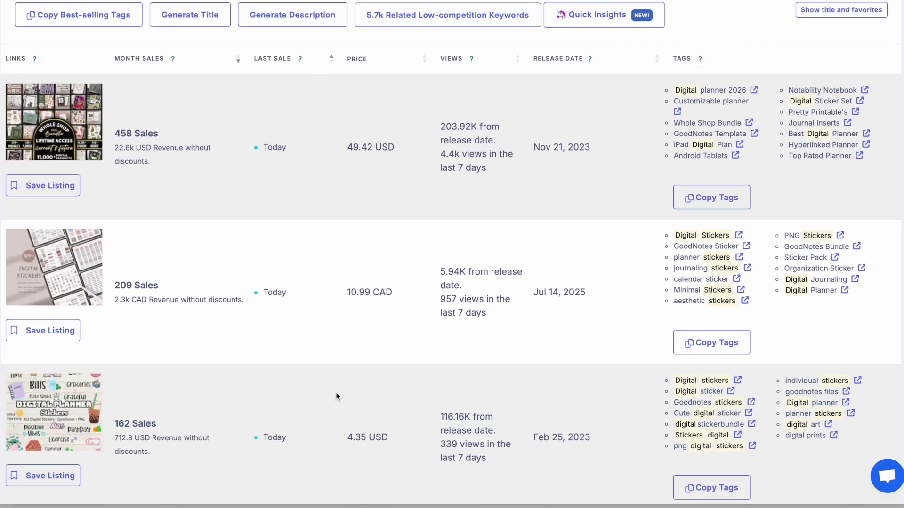
scroll(336, 396, down, 4)
scroll(336, 397, down, 6)
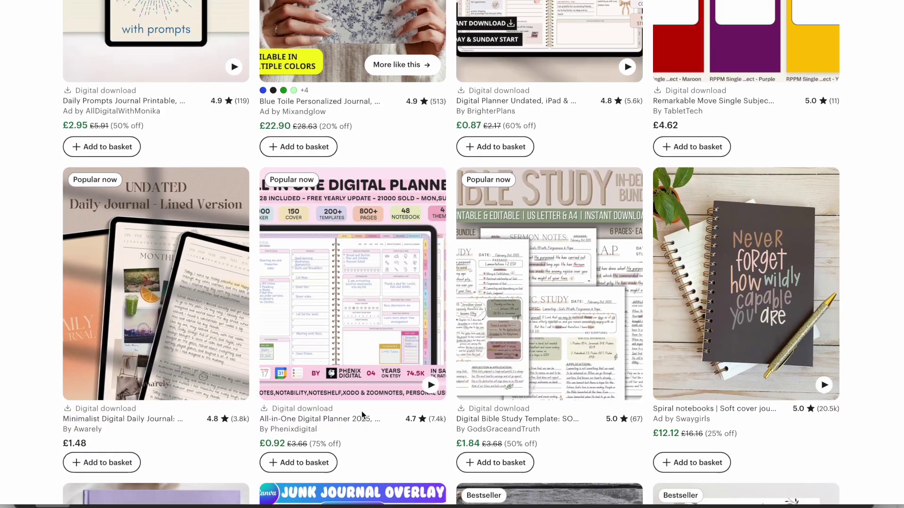
scroll(362, 415, down, 10)
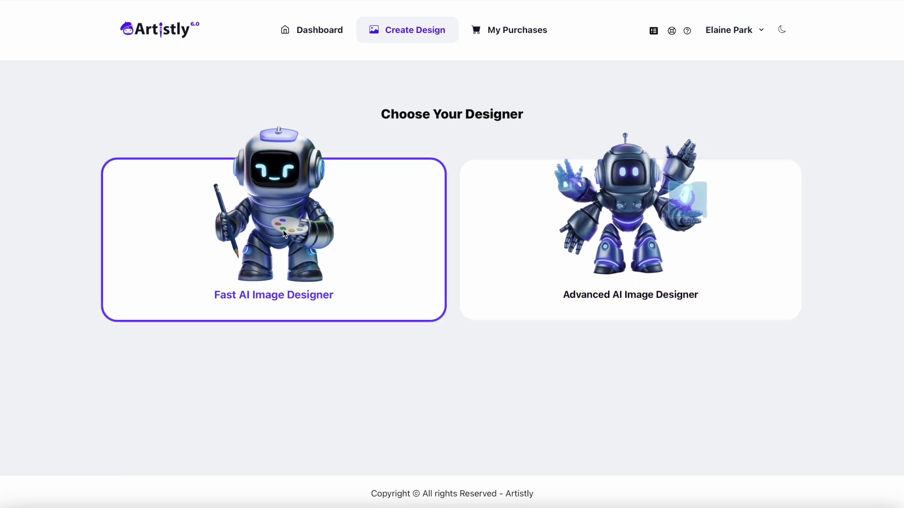
Start a new Advanced AI Image Designer project with the default name.
click(629, 225)
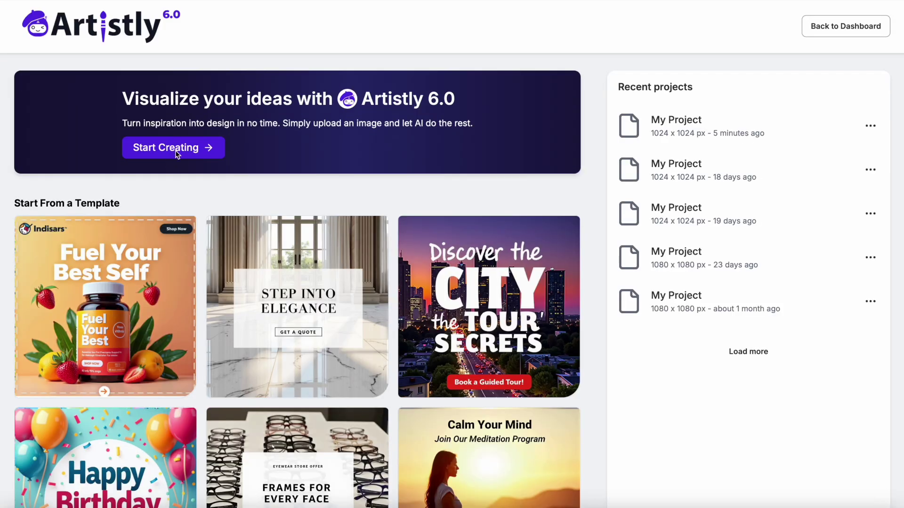
click(178, 155)
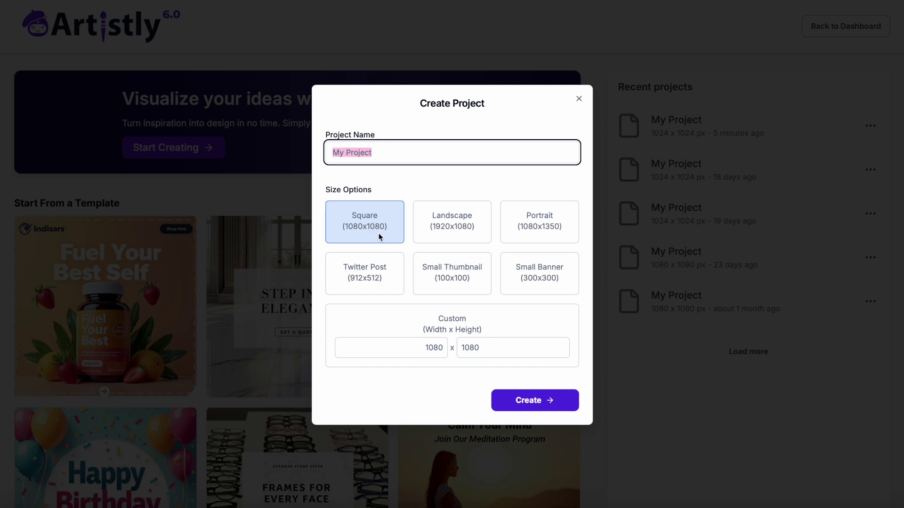
click(482, 355)
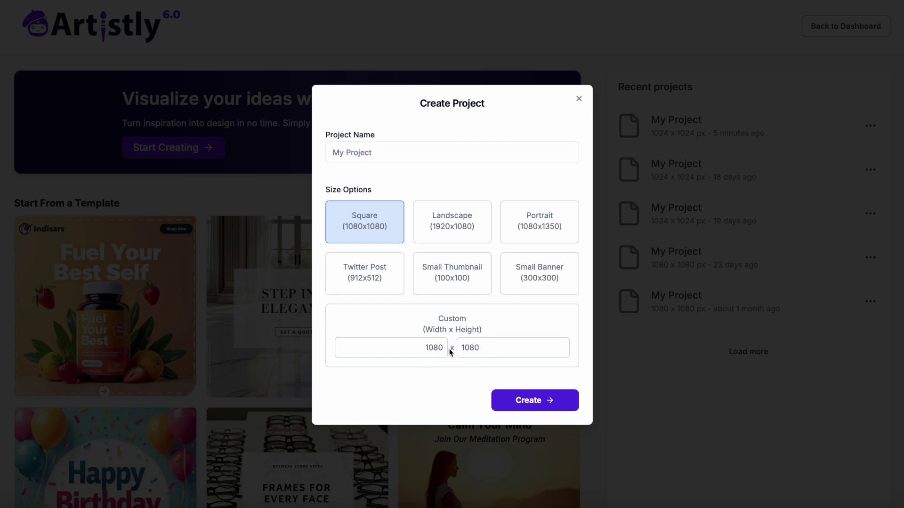
Set a custom 3500 × 3500 px canvas size and create the project.
click(425, 349)
drag(442, 349, 418, 351)
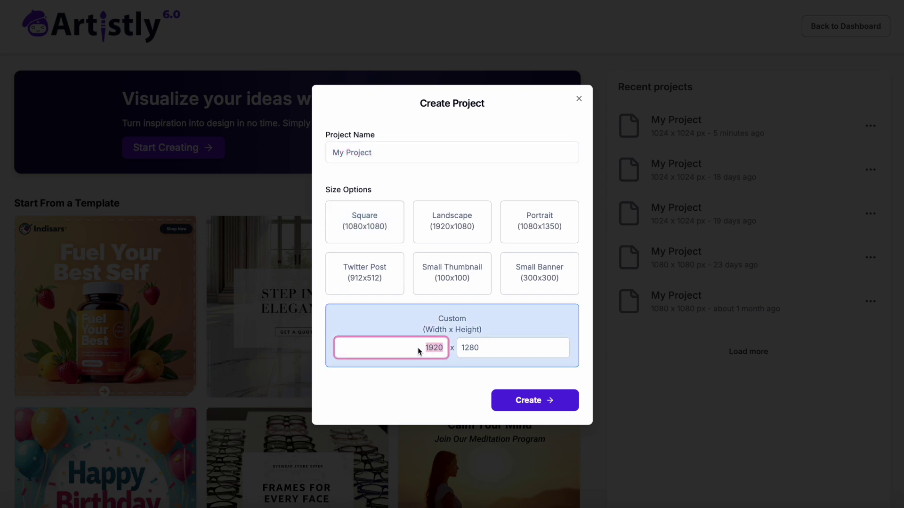
text(3500)
click(484, 350)
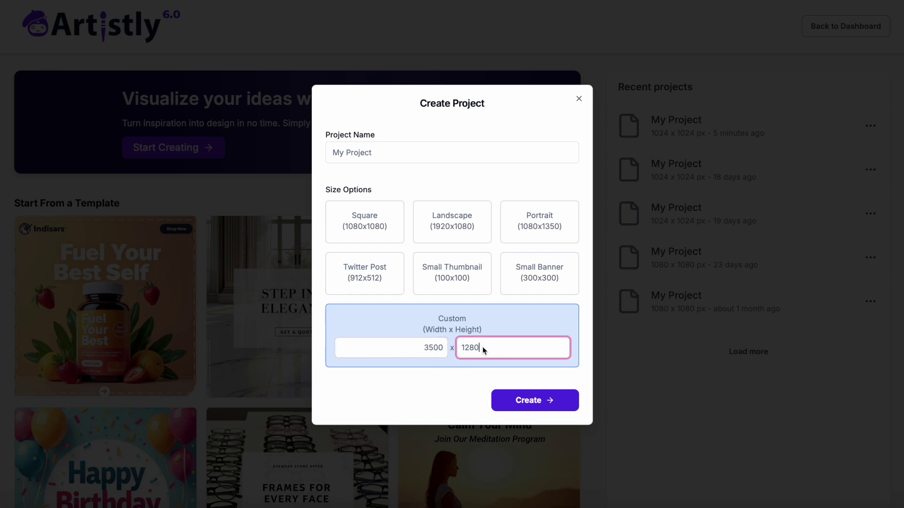
text(3500)
click(532, 403)
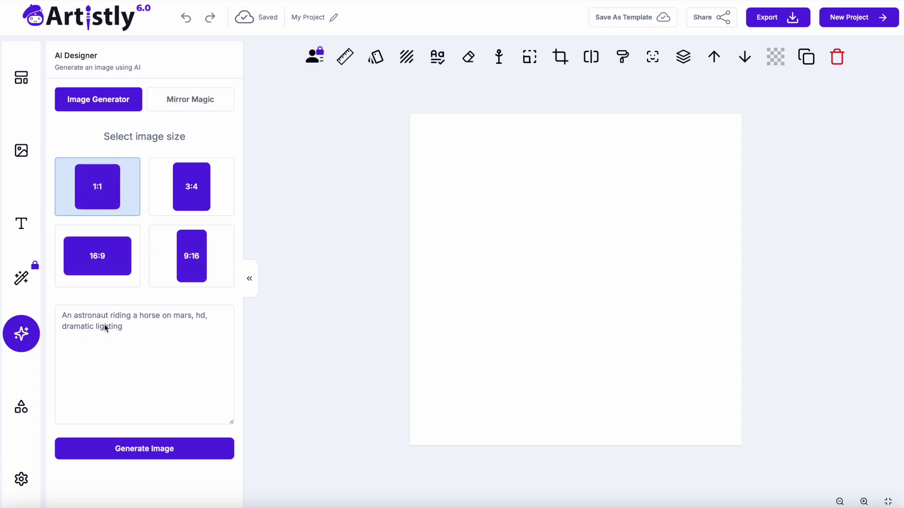
Paste the kawaii watercolor honey-jar-with-wooden-dipper sticker prompt and generate the image.
click(84, 321)
text(A kawaii-style fall digital sticker of a small honey jar with golden honey and a wooden dipper, watercolor glow effect, soft watercolor texture with flat edges, warm earthy tones (burnt orange, caramel brown, cream), isolated on a white background)
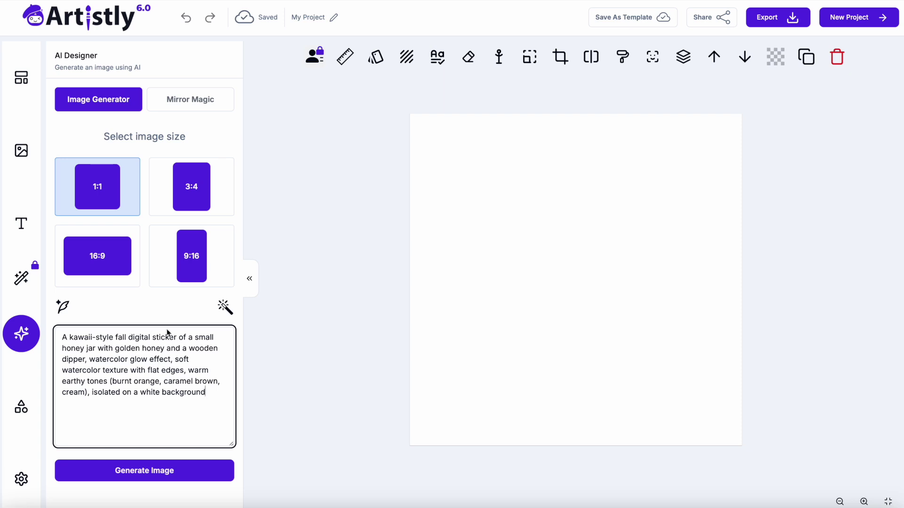
drag(188, 337, 86, 363)
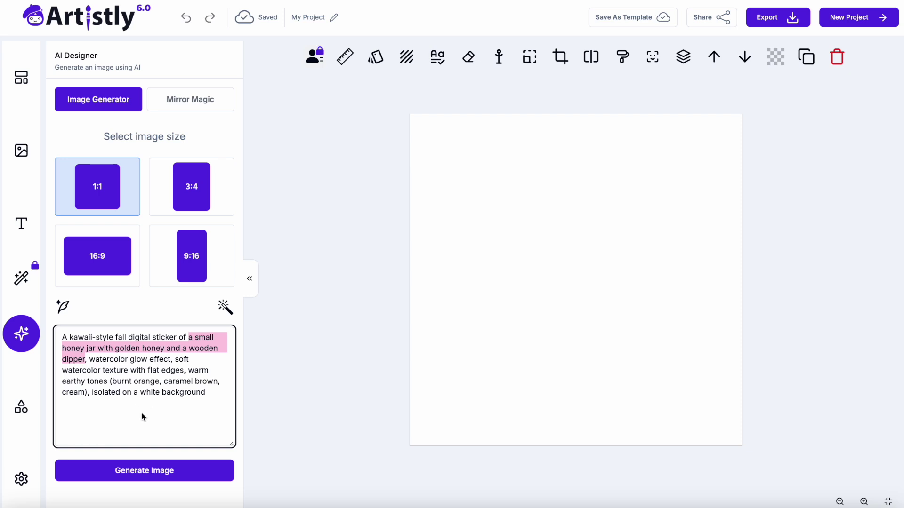
click(135, 475)
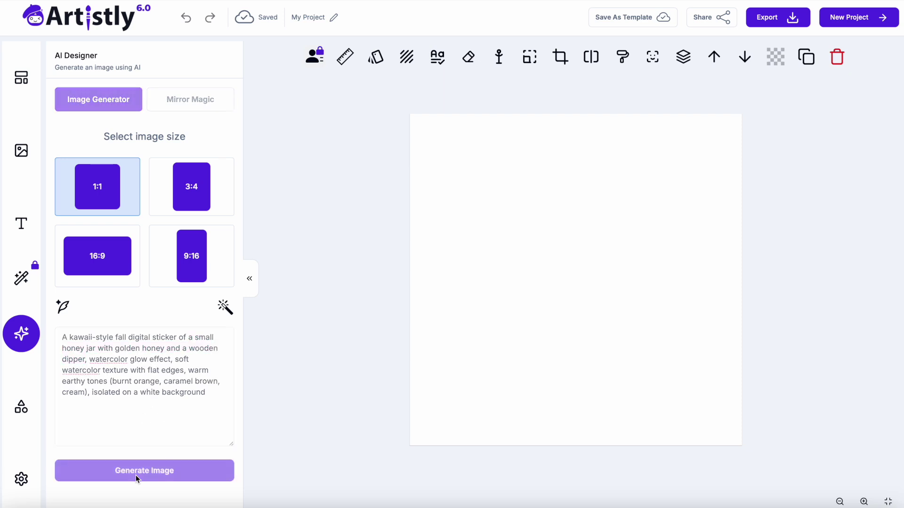
Generate the honey-jar sticker and add it, shrunk down, to the canvas.
click(136, 476)
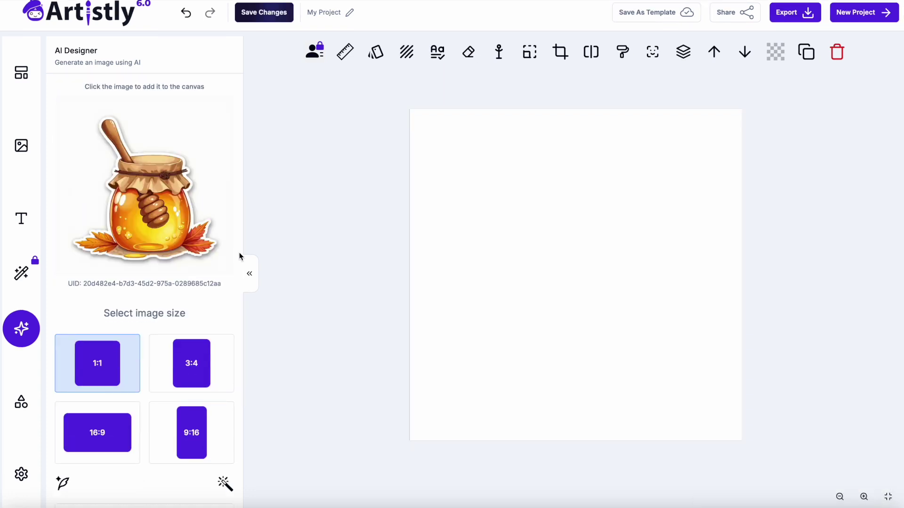
click(174, 208)
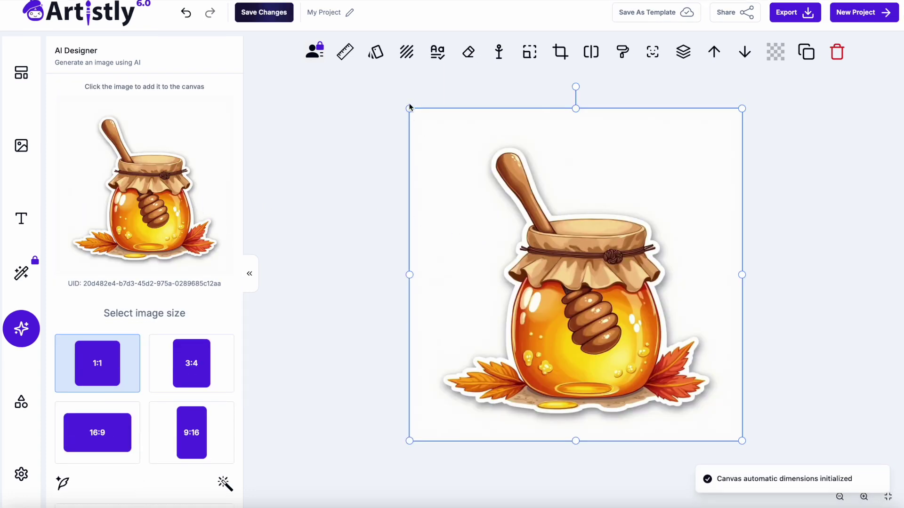
drag(410, 109, 455, 140)
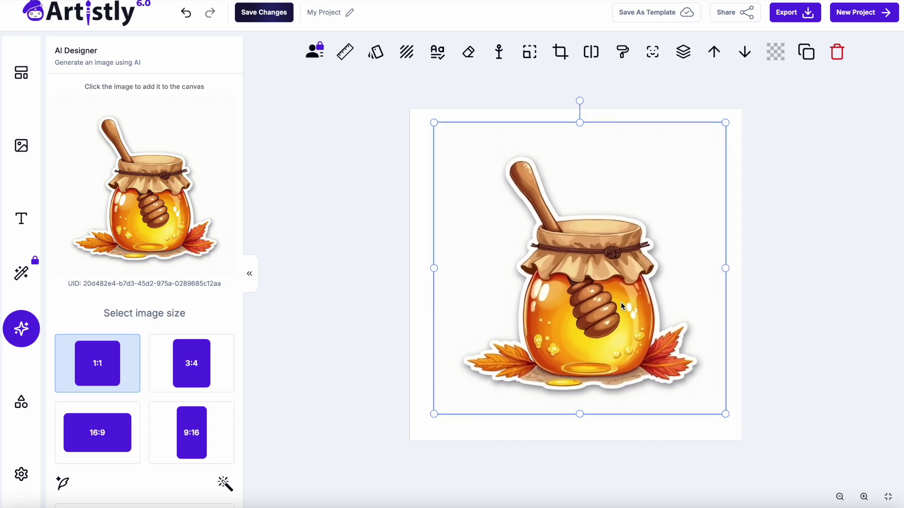
Remove the honey jar's background, centre the result on the canvas, and export it as PNG.
click(591, 56)
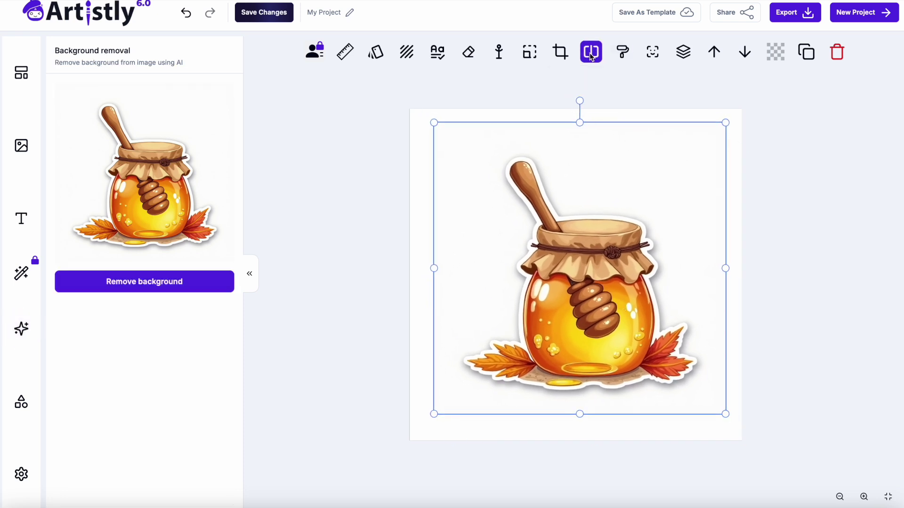
click(184, 283)
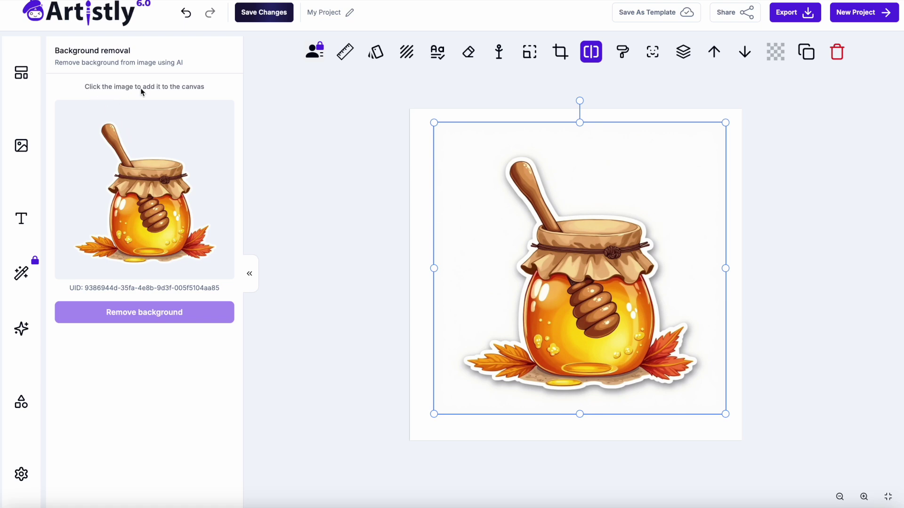
click(157, 204)
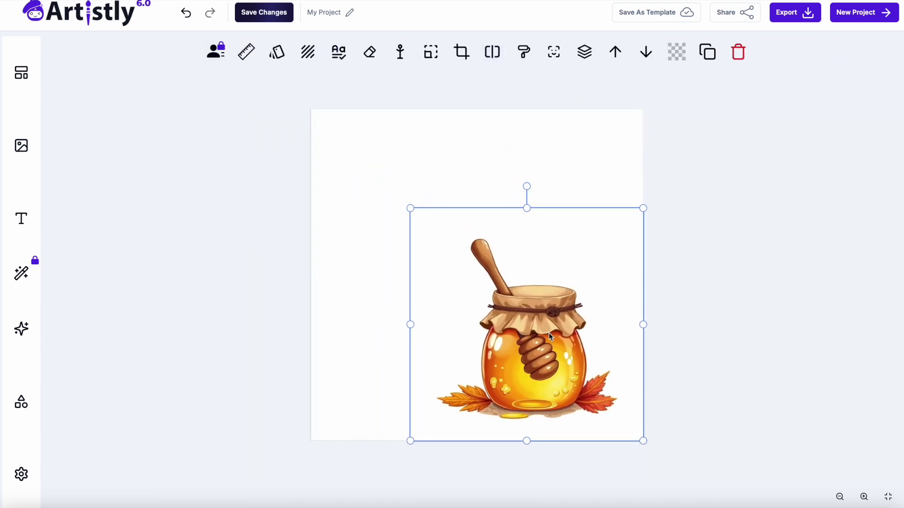
drag(549, 333, 498, 283)
click(808, 18)
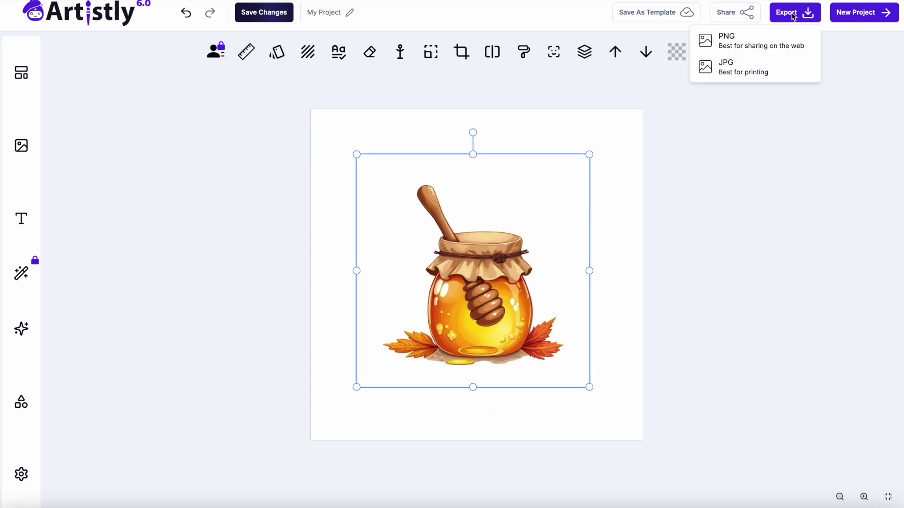
click(729, 47)
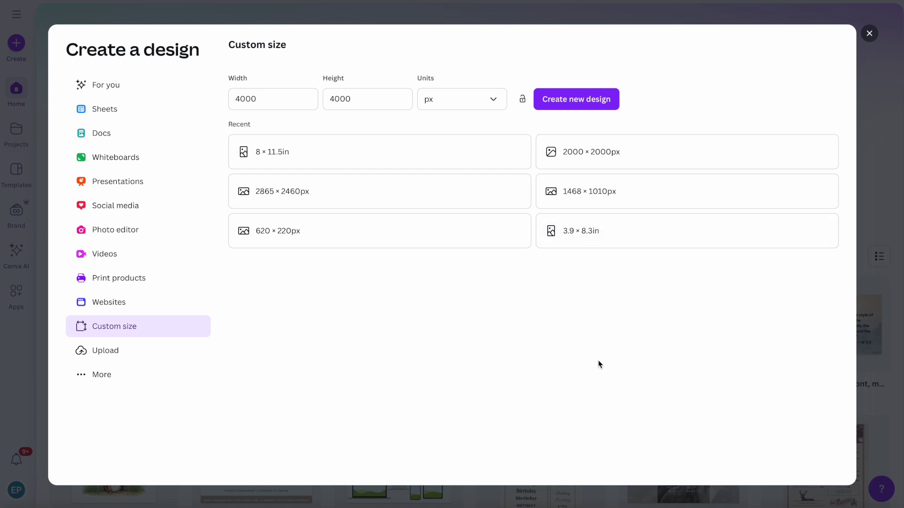
Create a blank 3500 × 3500 px custom Canva design and show the uploaded images.
text(3500)
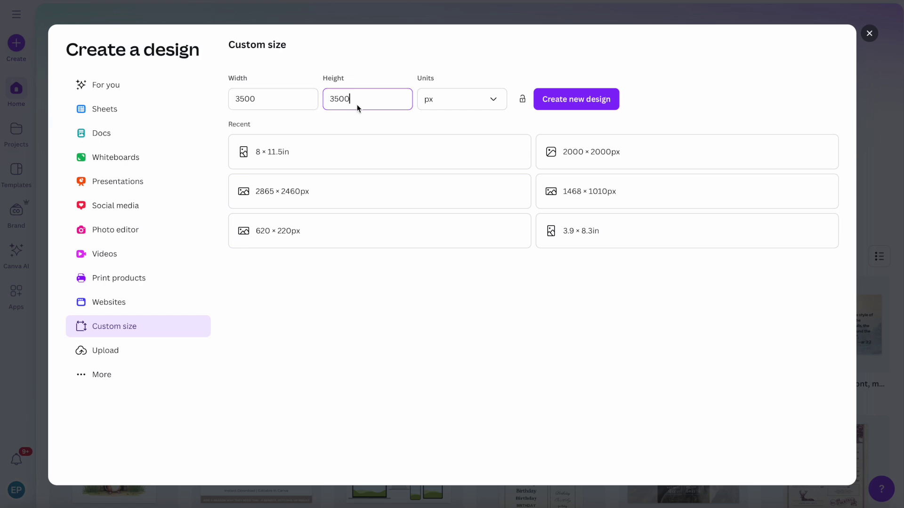
click(593, 100)
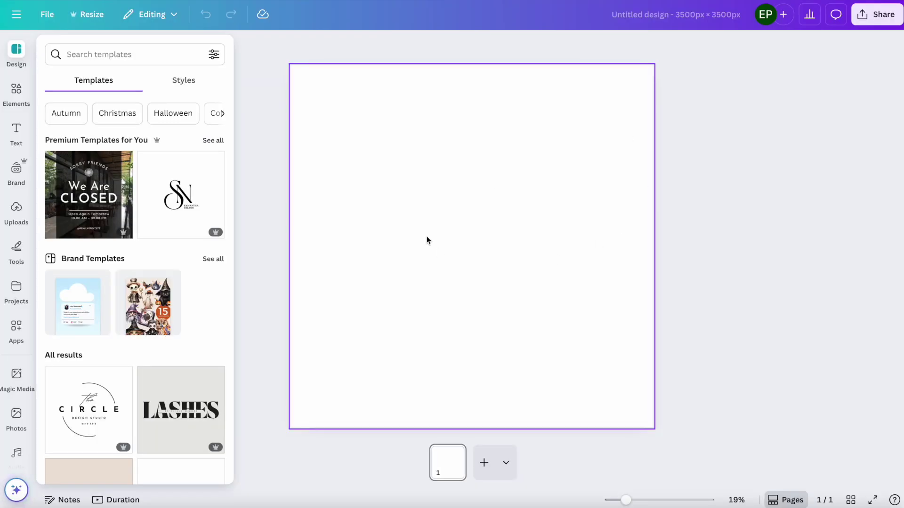
click(16, 211)
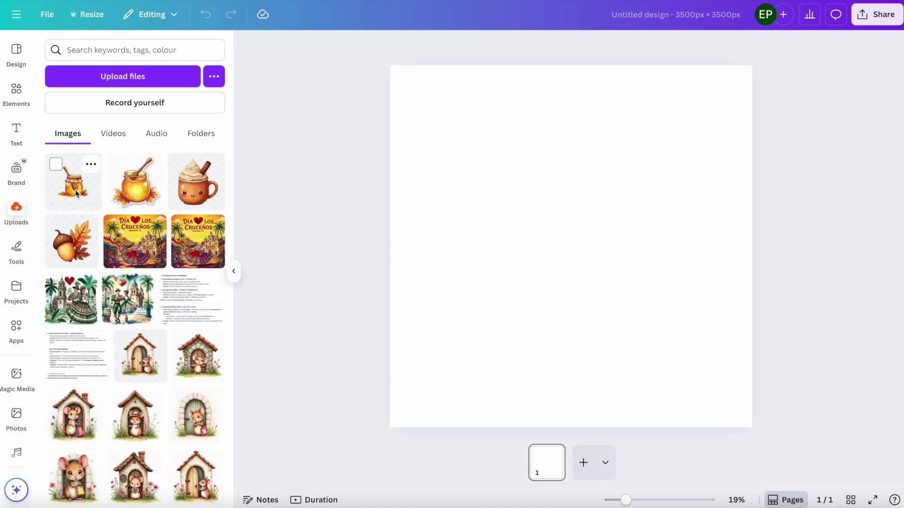
Place the honey-jar upload on the page and make the page background brown.
click(76, 194)
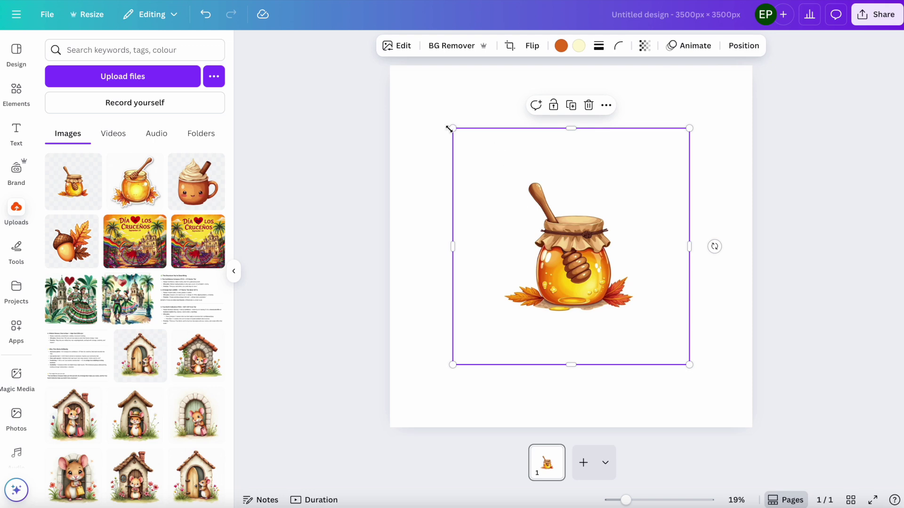
drag(450, 128, 440, 120)
click(414, 101)
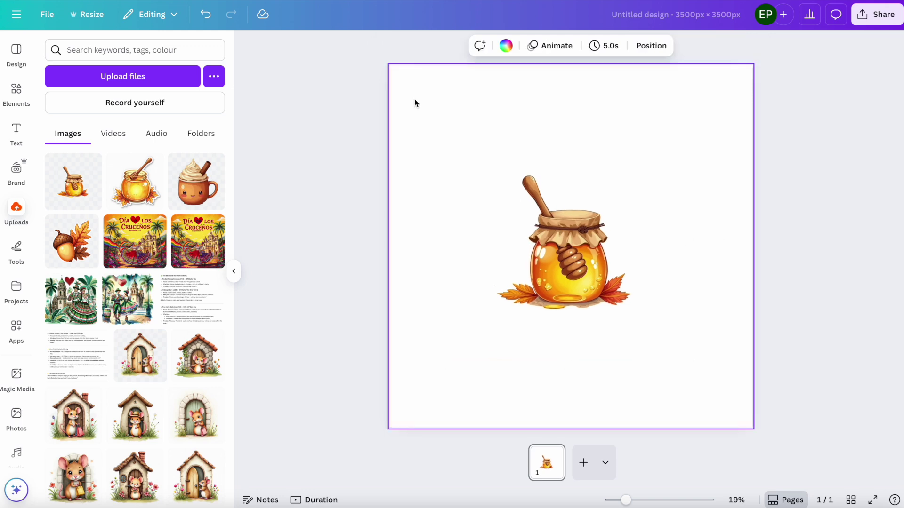
click(505, 47)
click(187, 201)
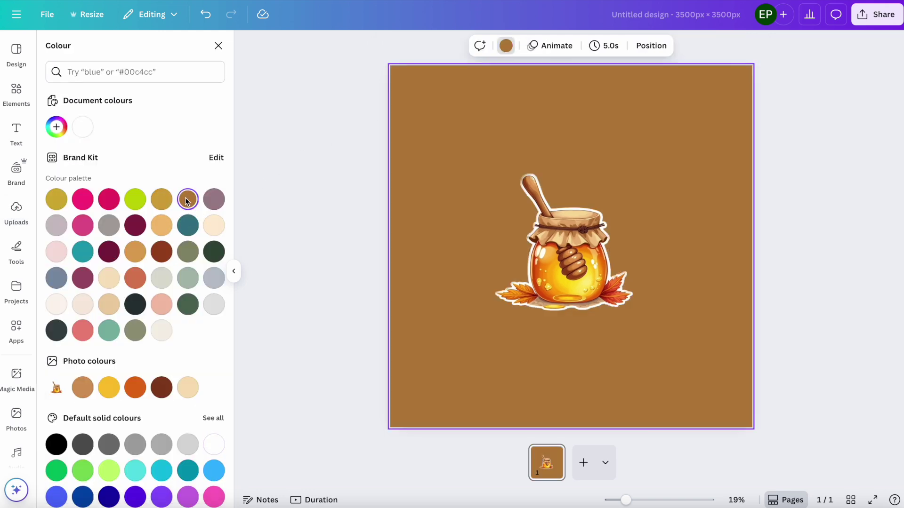
Enlarge and reposition the honey jar, undo the last resize, and return the page to white.
click(630, 282)
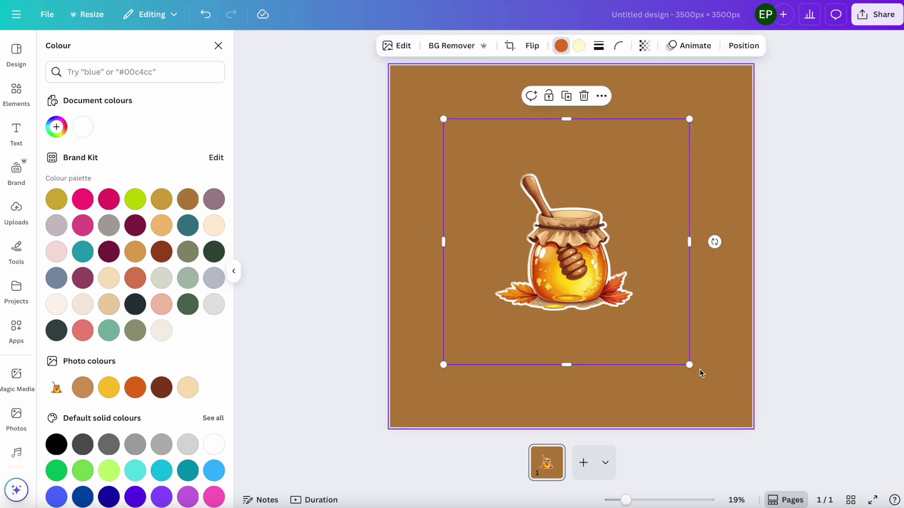
drag(690, 366, 764, 428)
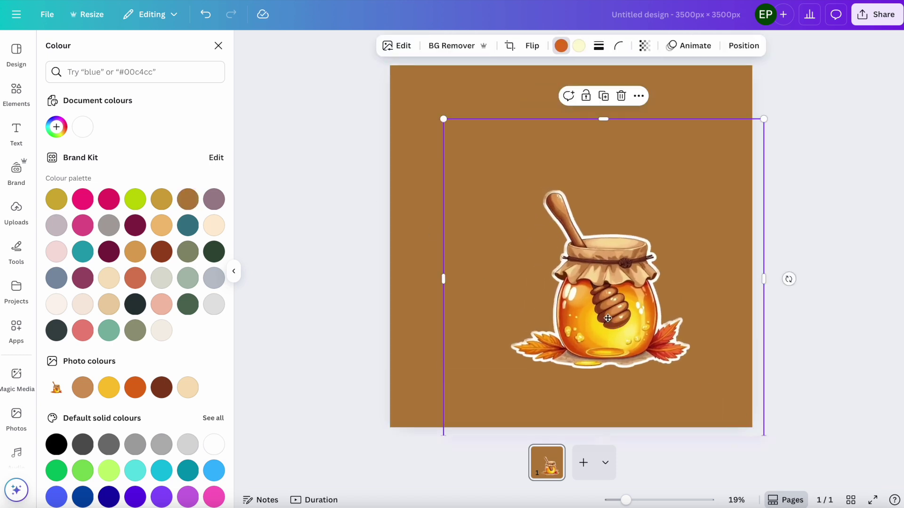
drag(614, 318, 542, 256)
drag(693, 372, 775, 434)
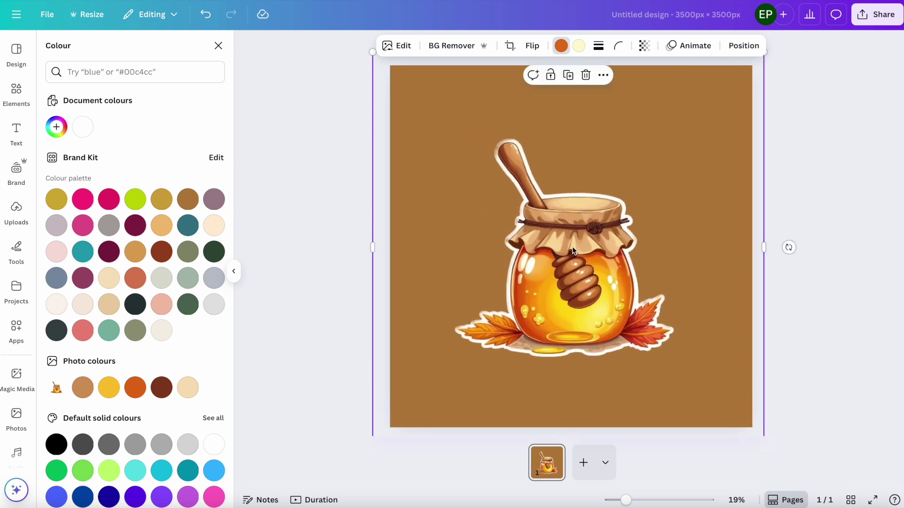
key(ctrl+z)
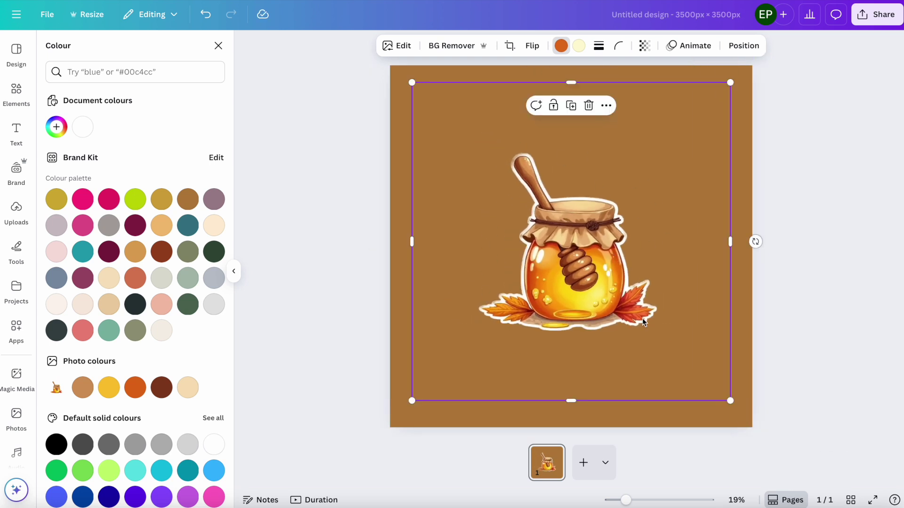
click(396, 417)
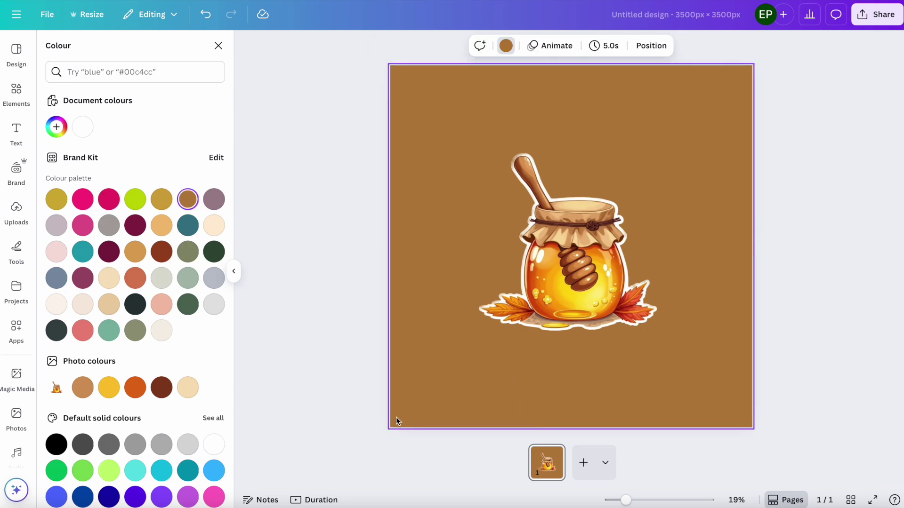
key(ctrl+z)
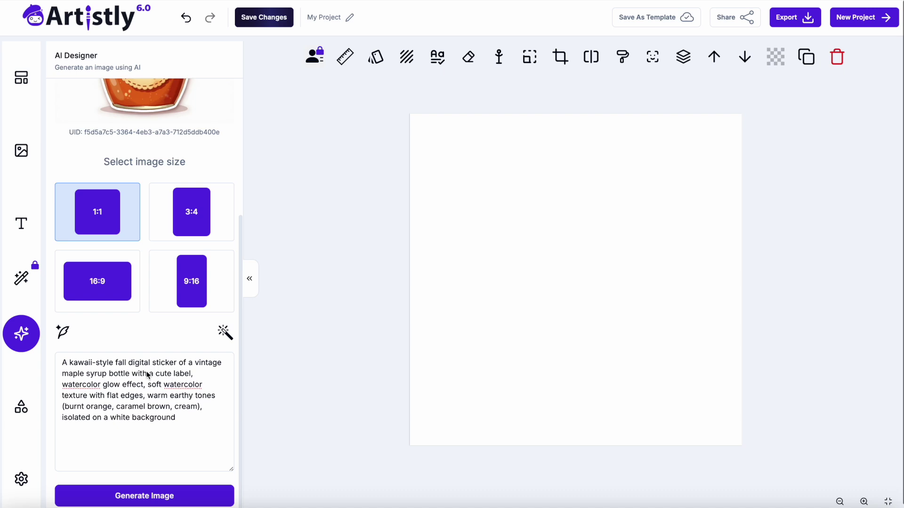
Generate a new 1:1 image from the maple syrup bottle sticker prompt.
drag(189, 362, 194, 374)
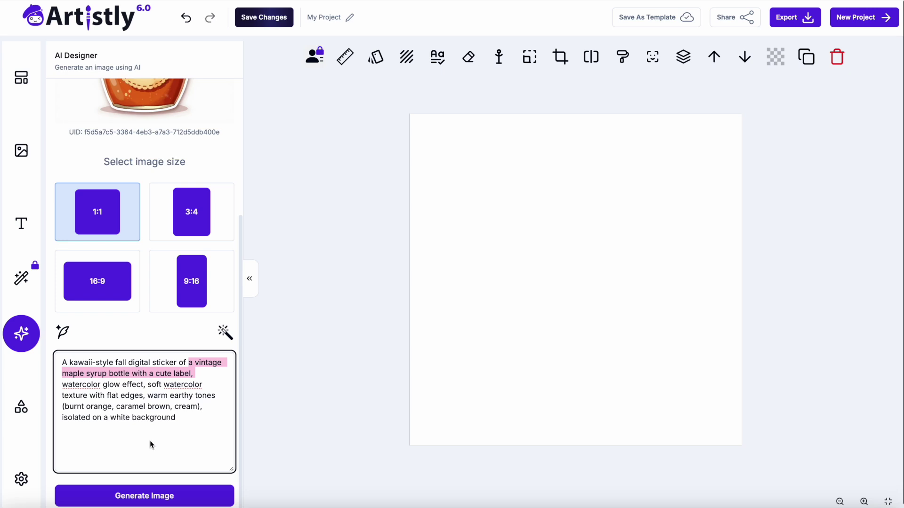
click(160, 496)
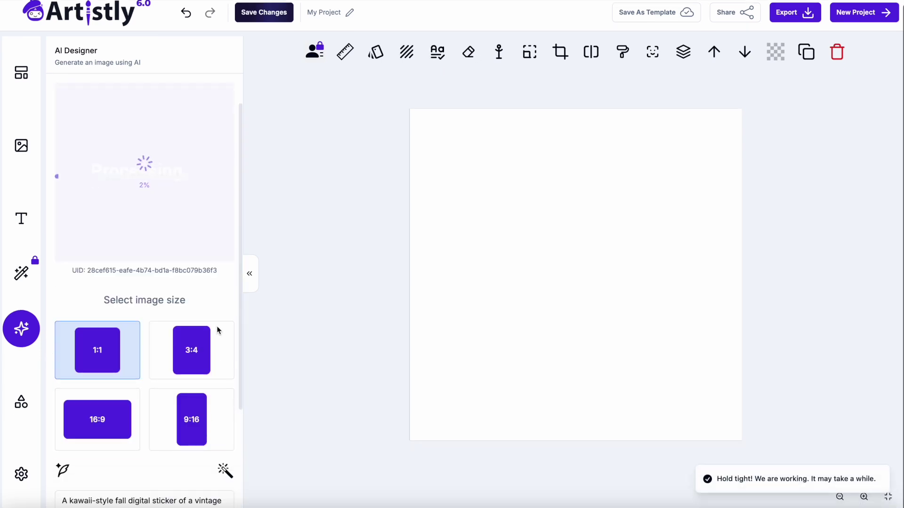
scroll(178, 367, down, 1)
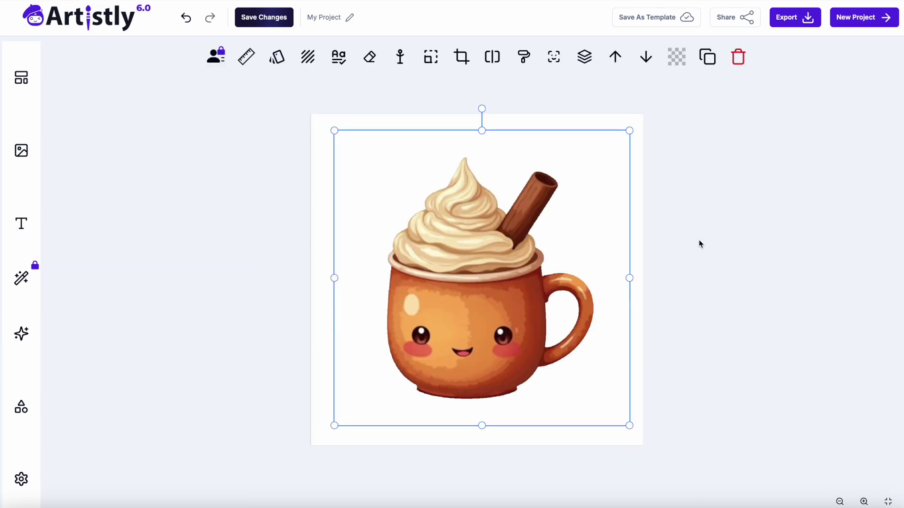
click(700, 244)
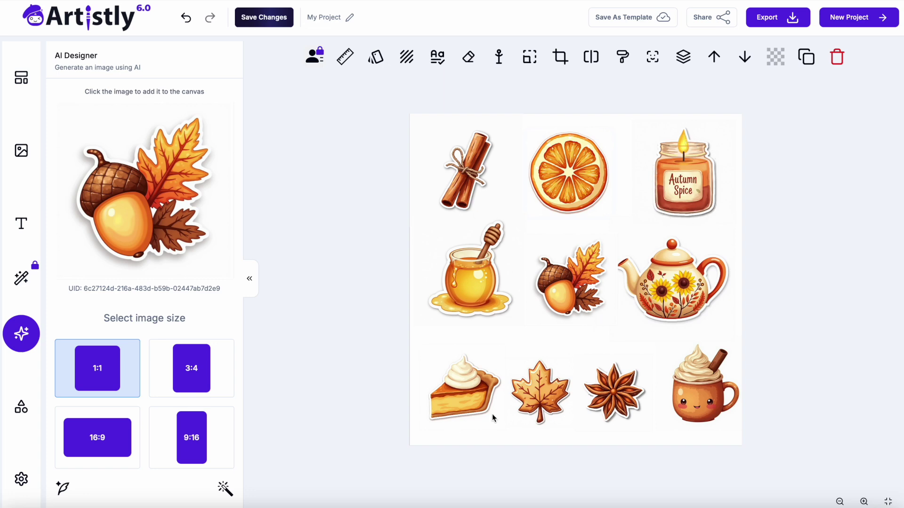
Nudge the cinnamon mug sticker left, export it as PNG, and add a blank second Canva page.
drag(706, 398, 699, 398)
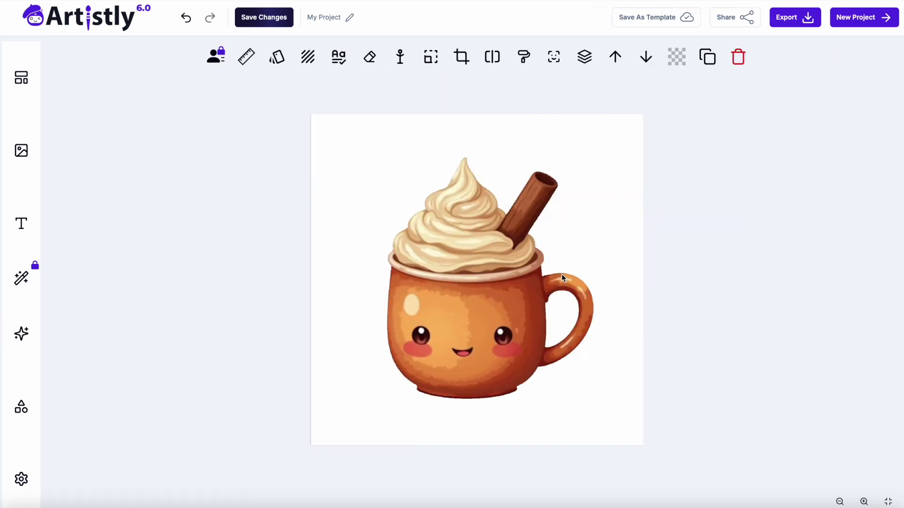
click(807, 22)
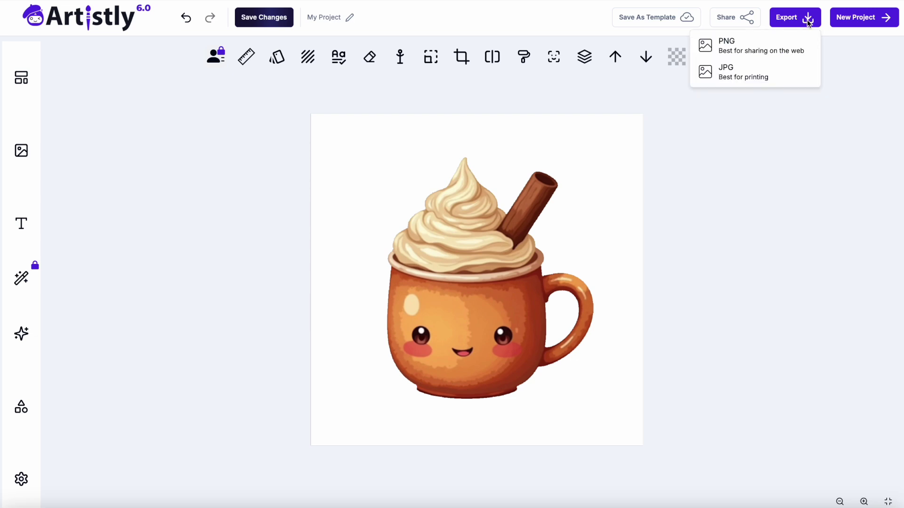
click(757, 52)
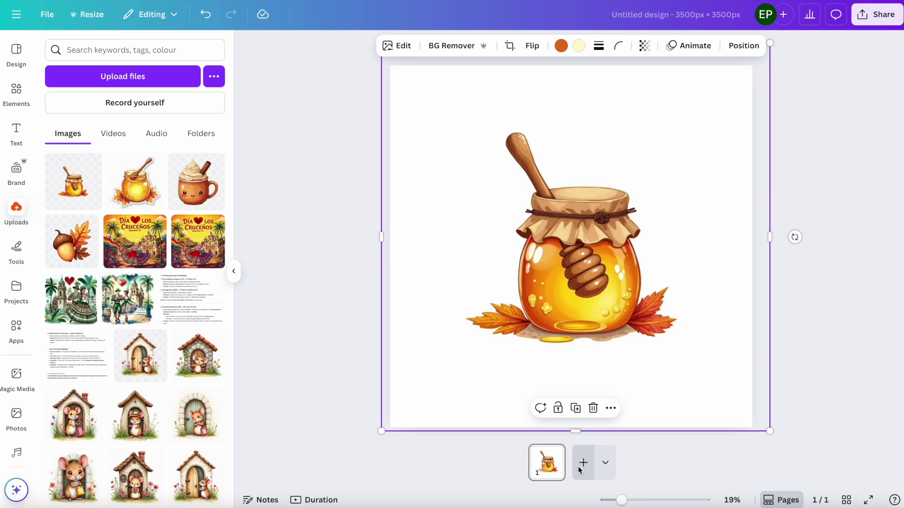
click(582, 463)
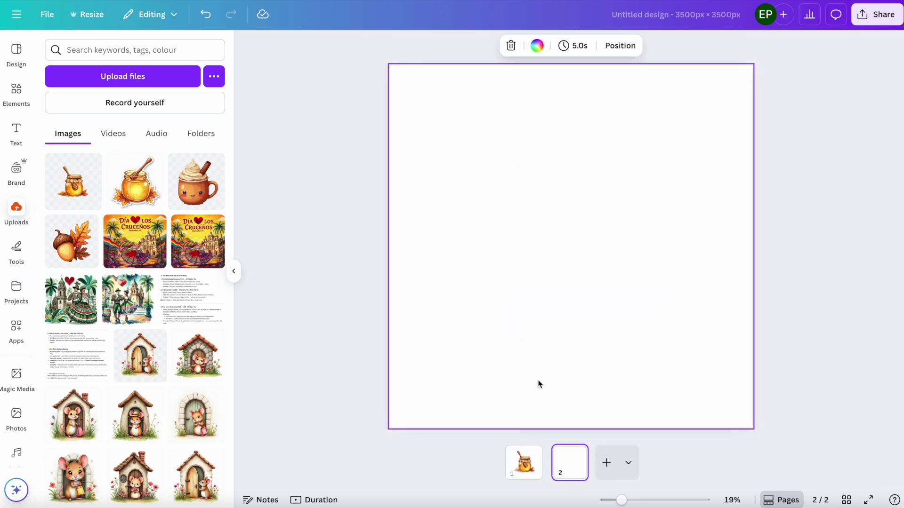
Add the mug upload to page 2, enlarge it, and remove its white background.
click(198, 195)
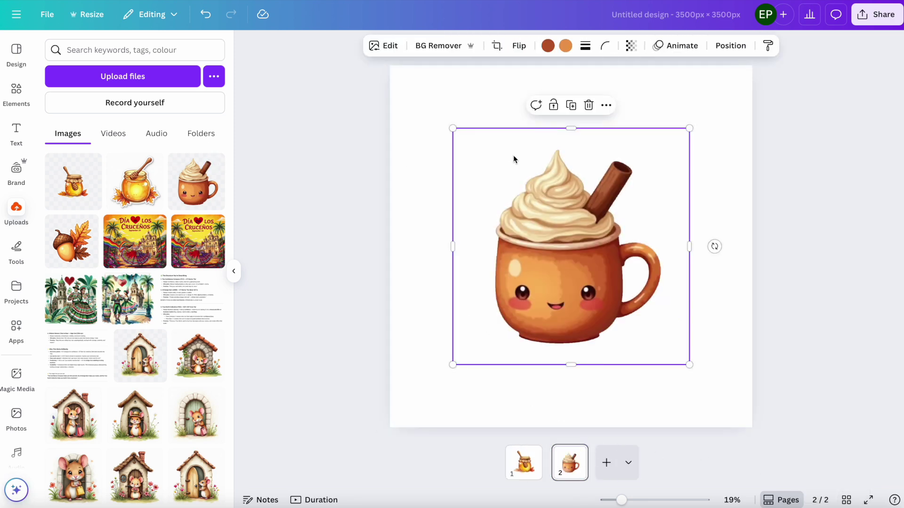
drag(453, 128, 418, 93)
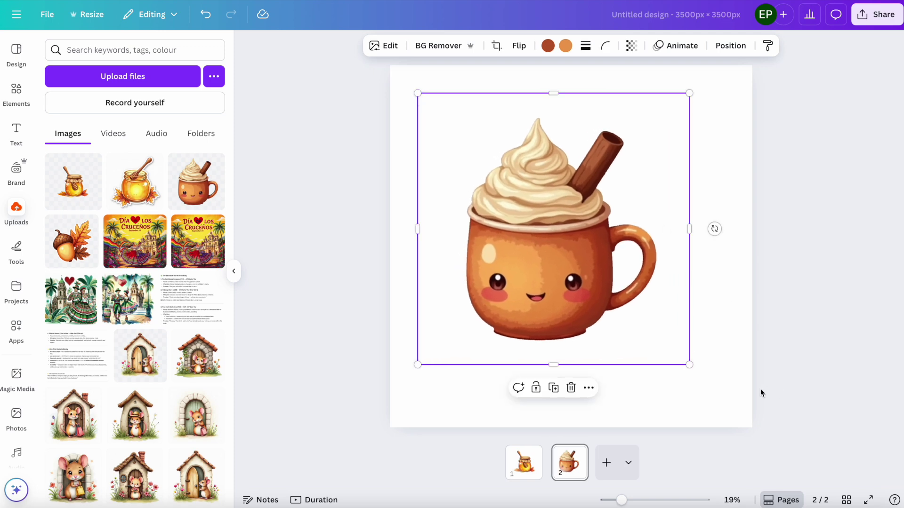
drag(689, 365, 732, 401)
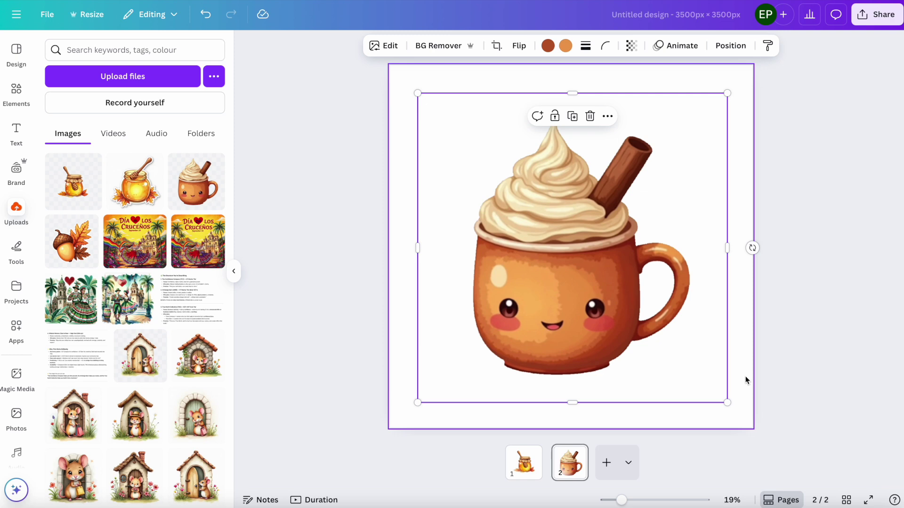
click(442, 45)
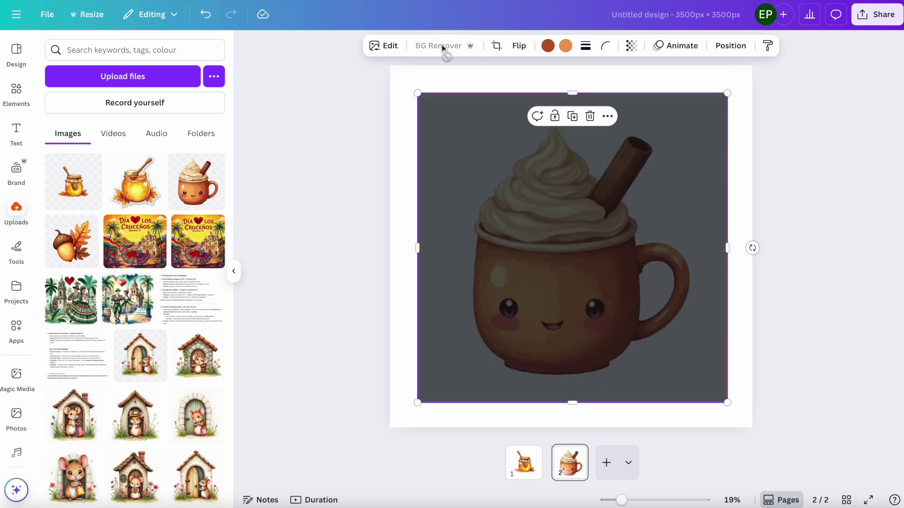
Make page 2's background brown and open the mug image's editing options.
click(397, 87)
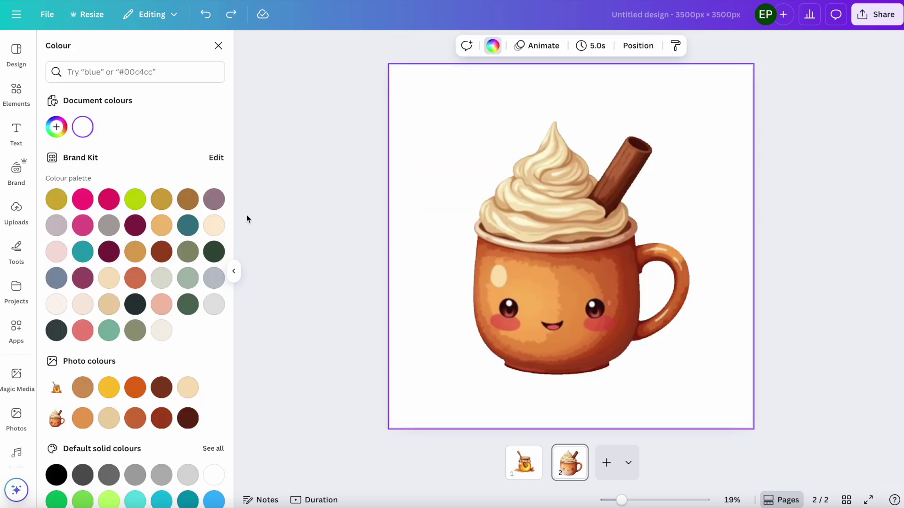
click(188, 200)
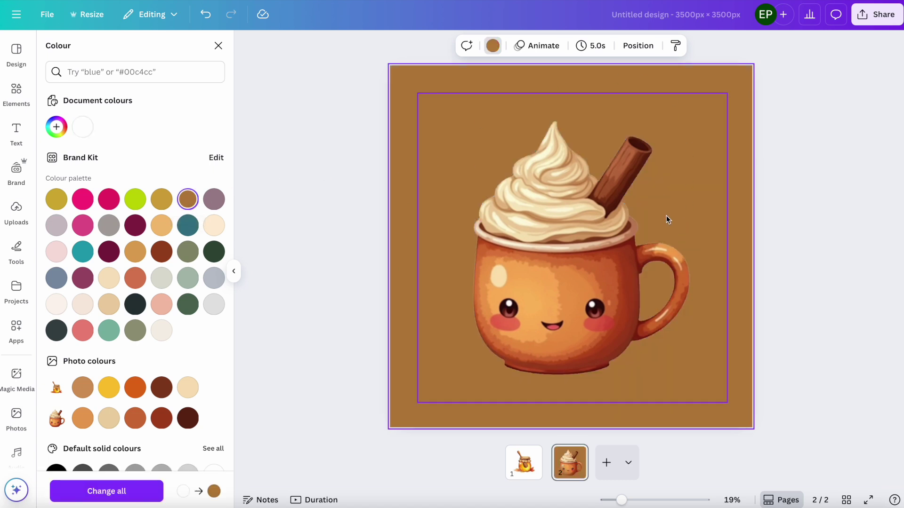
click(576, 248)
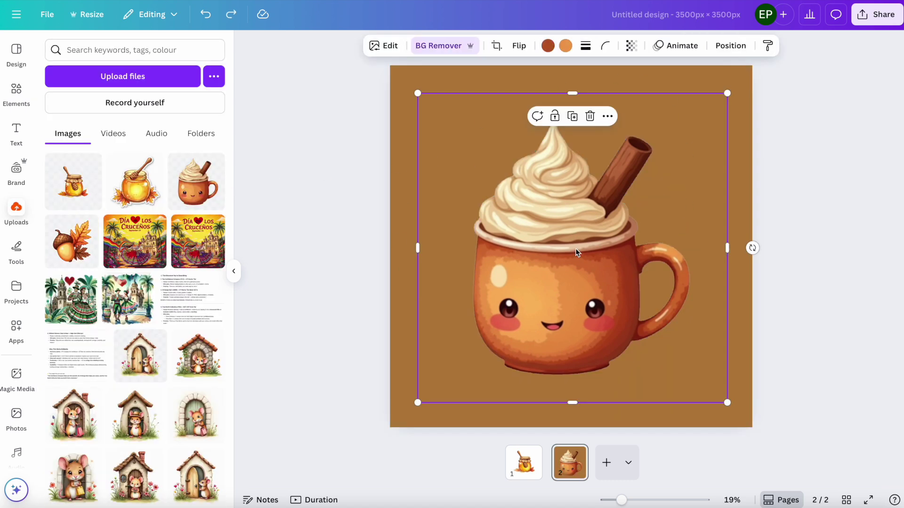
click(384, 45)
Give the mug a white #FFFFFF outline shadow at size 29, then return to page 1.
scroll(75, 379, down, 1)
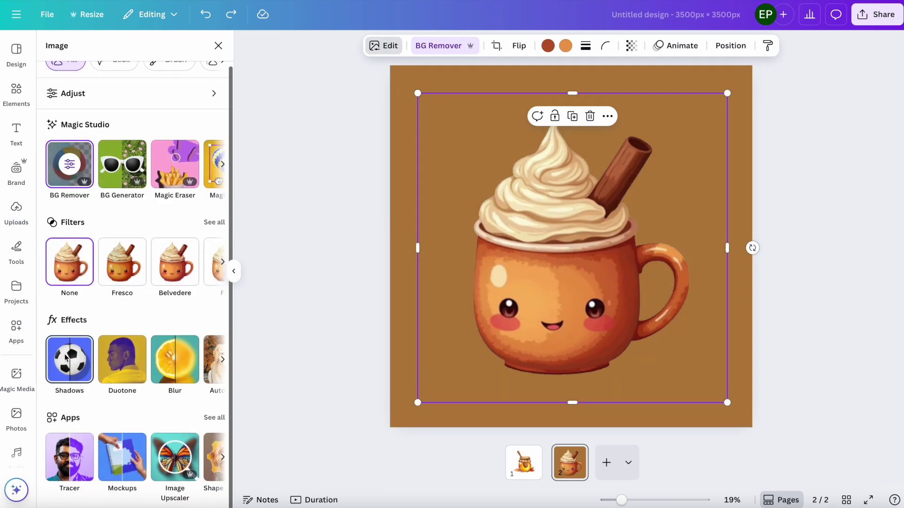
click(72, 362)
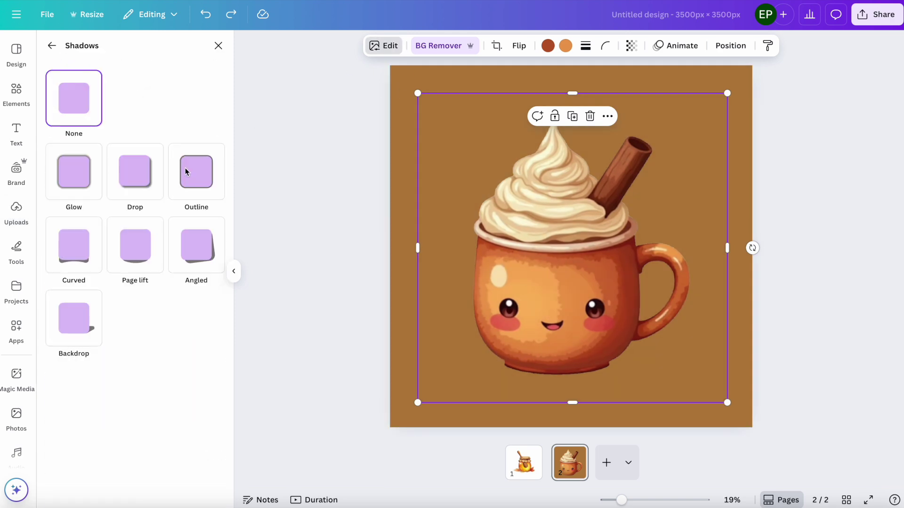
click(200, 175)
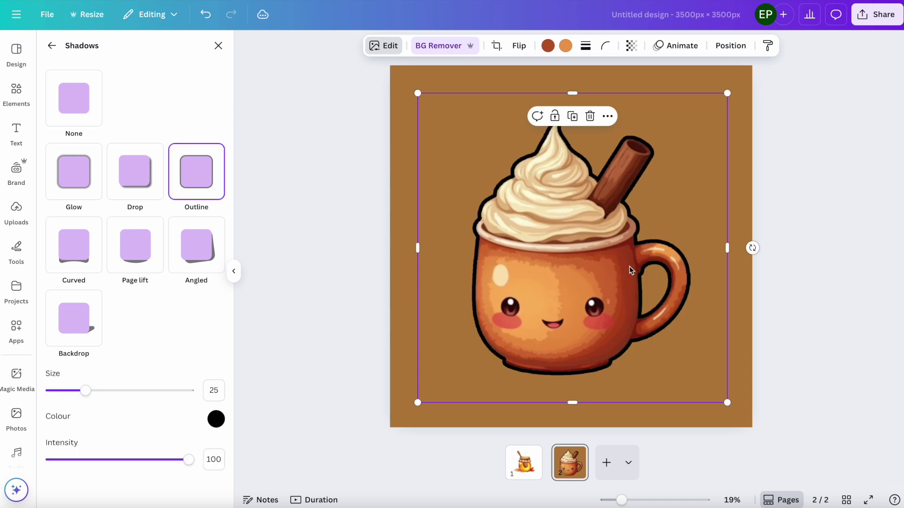
click(216, 419)
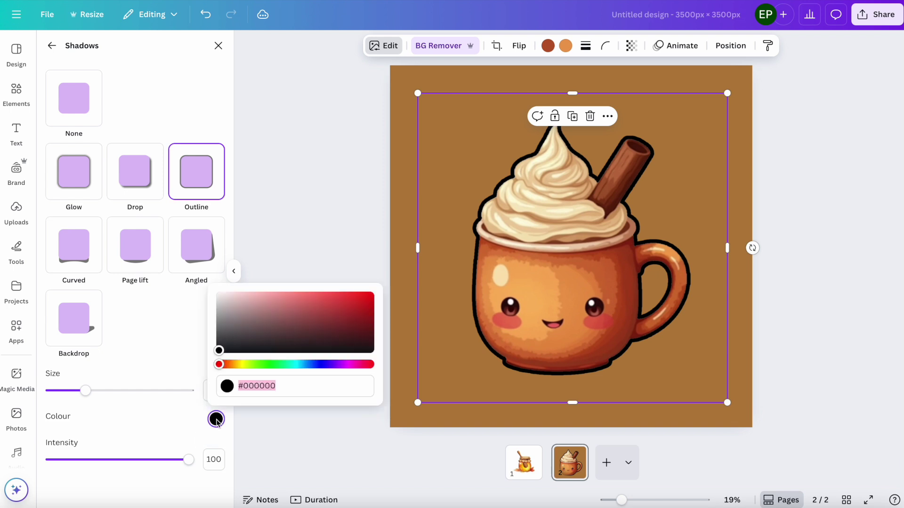
drag(219, 350, 217, 293)
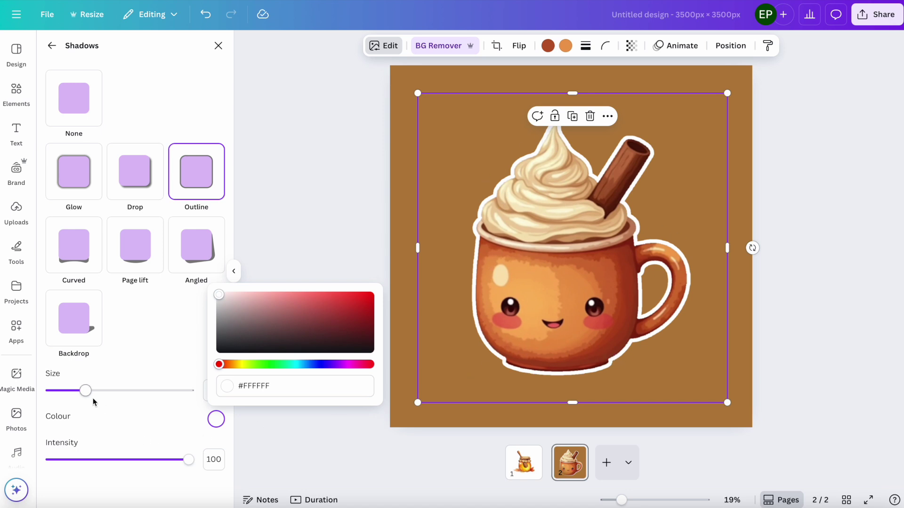
mouse_move(85, 390)
mouse_down()
mouse_move(77, 390)
mouse_move(116, 391)
mouse_move(84, 391)
mouse_move(94, 391)
mouse_up()
click(524, 462)
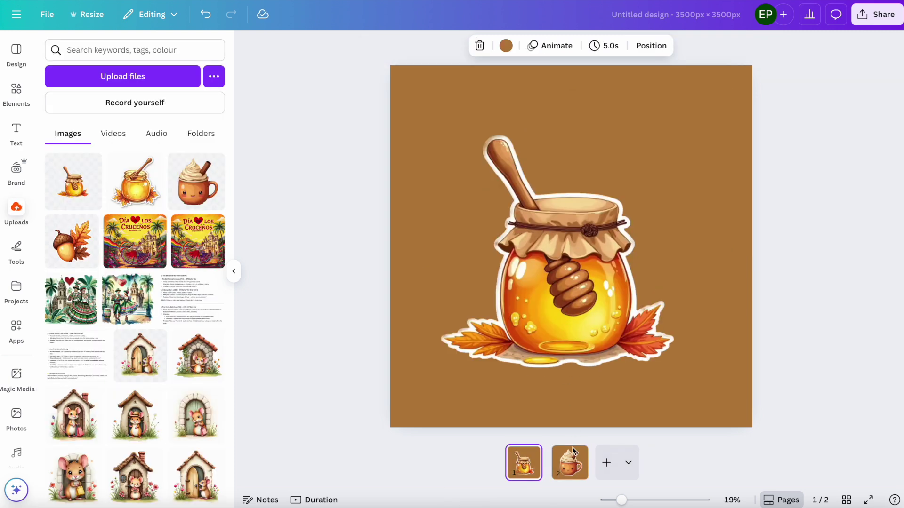
Add a new page after the mug page holding the acorn image, enlarged to about 2,948 px.
click(574, 474)
click(606, 462)
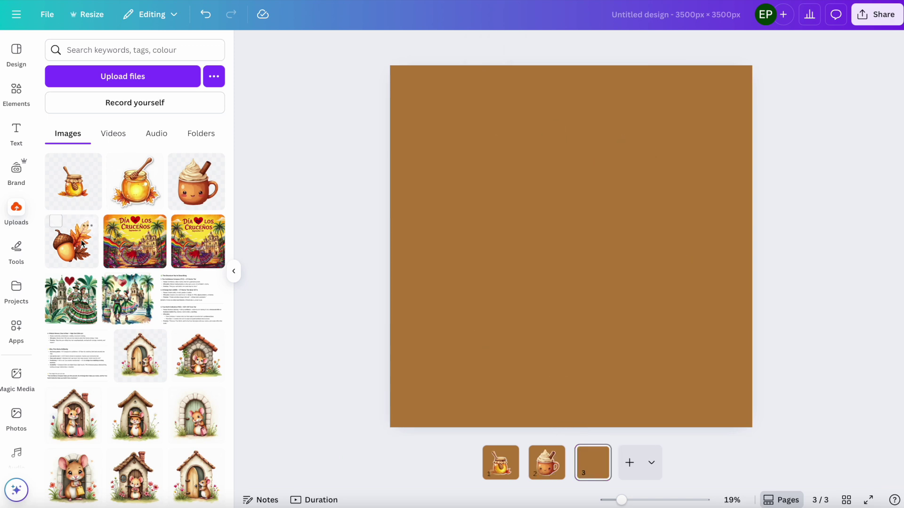
click(71, 242)
drag(453, 128, 405, 82)
drag(692, 370, 728, 411)
scroll(732, 188, up, 2)
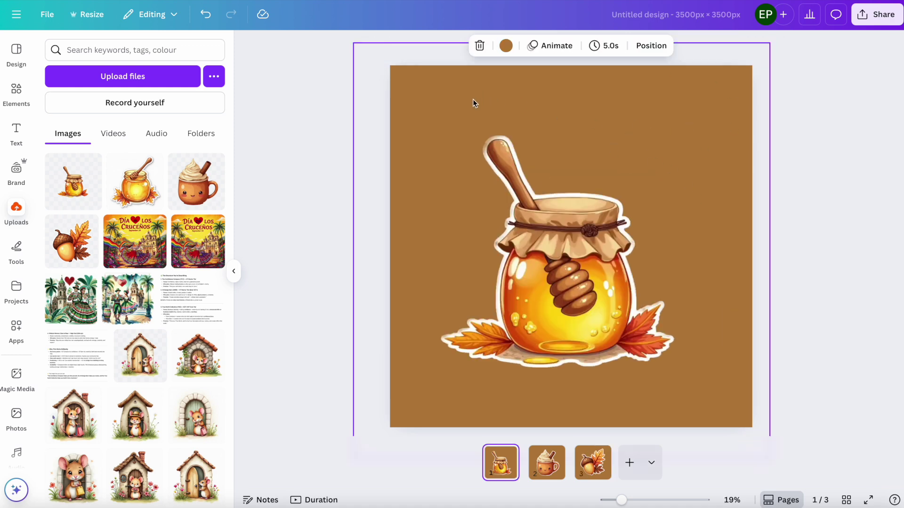
click(504, 155)
Change the page background to white and apply it to all pages.
drag(428, 269, 408, 245)
key(Escape)
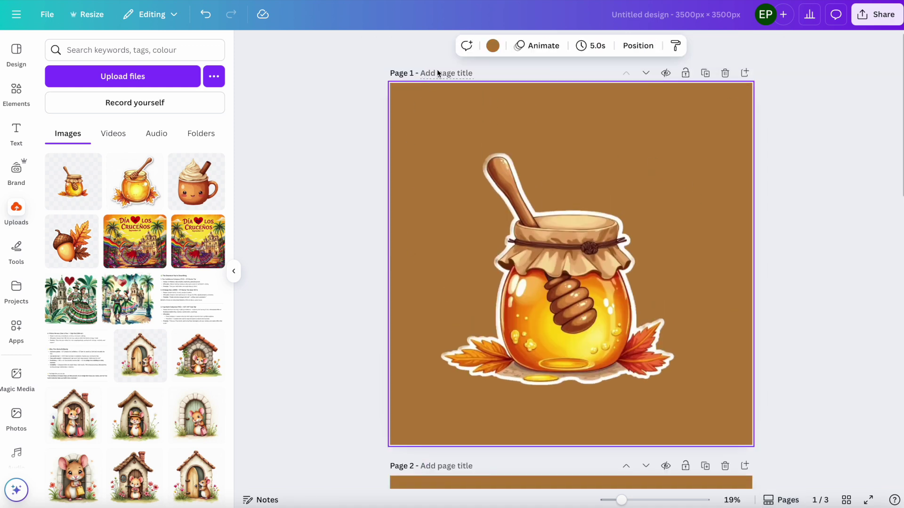
click(493, 45)
click(161, 328)
scroll(438, 348, down, 5)
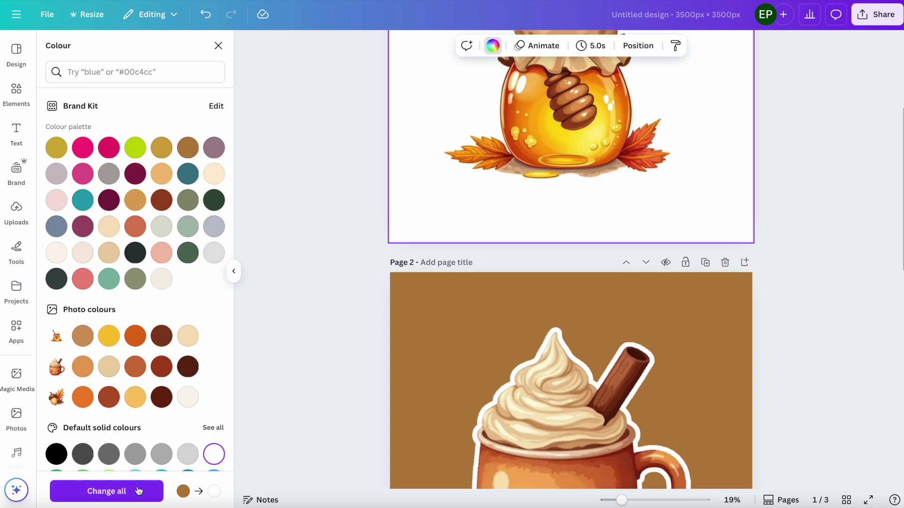
click(106, 491)
scroll(384, 290, down, 7)
scroll(384, 290, down, 7)
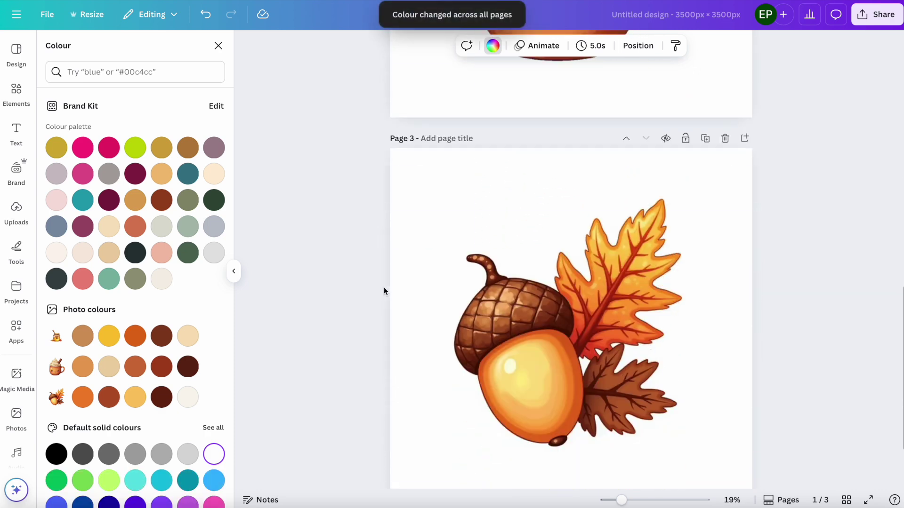
scroll(384, 291, up, 18)
Download all three pages as PNGs with a transparent background.
click(876, 15)
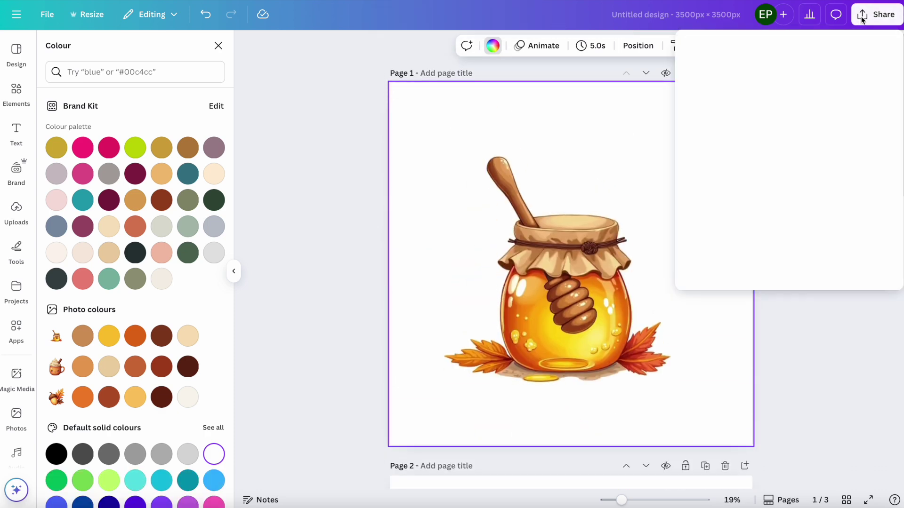
click(708, 241)
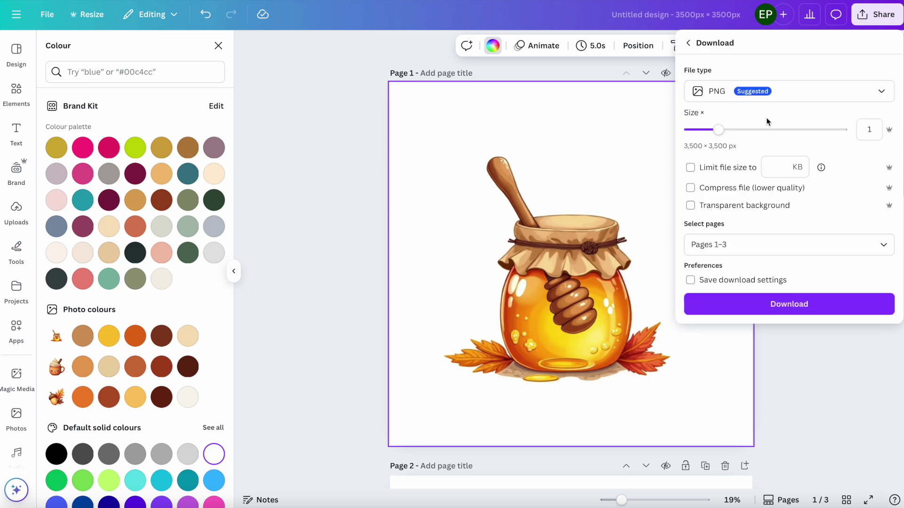
click(691, 206)
click(816, 310)
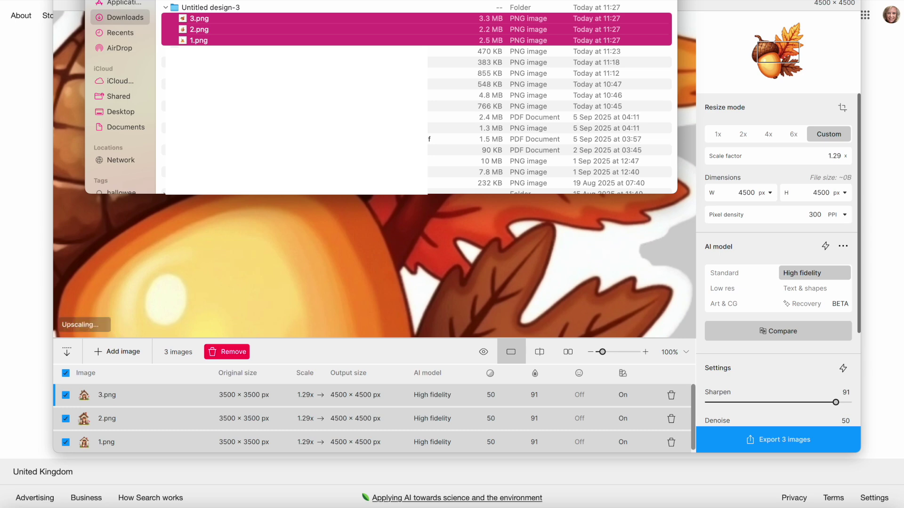
Bring the upscaler's acorn sticker preview back into view.
click(309, 158)
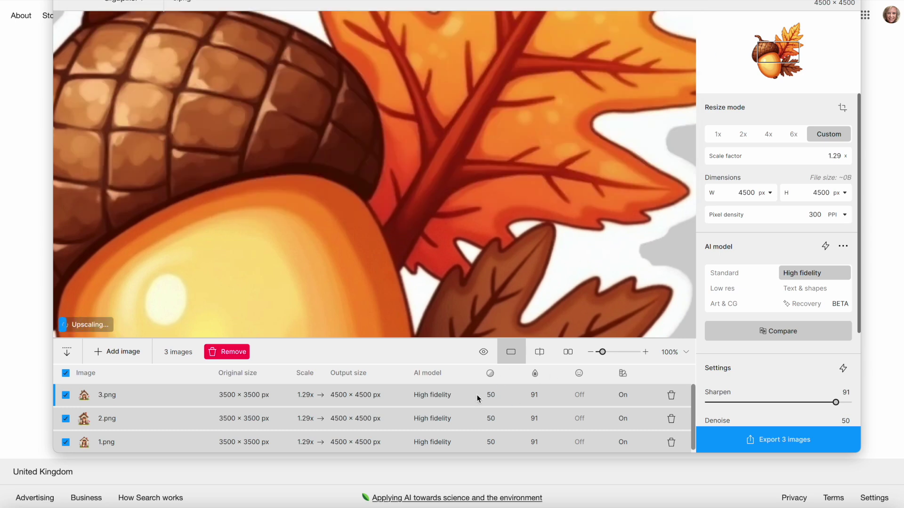
Set the output width to 4000 px, giving 4000 × 4000 px at 300 PPI.
double_click(750, 193)
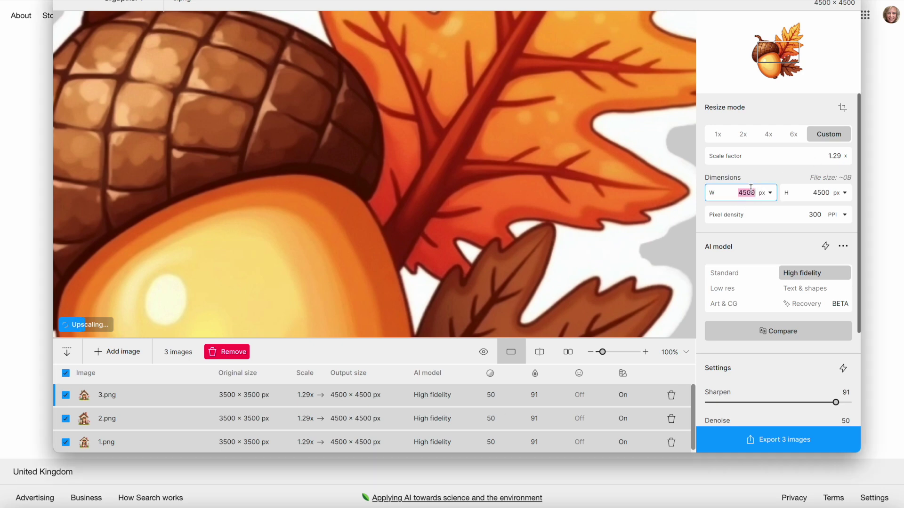
text(400)
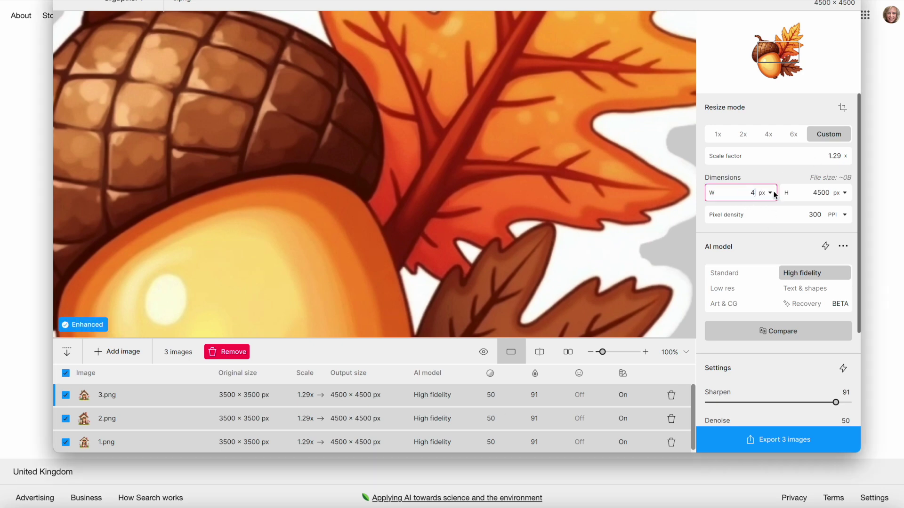
text(0)
click(813, 193)
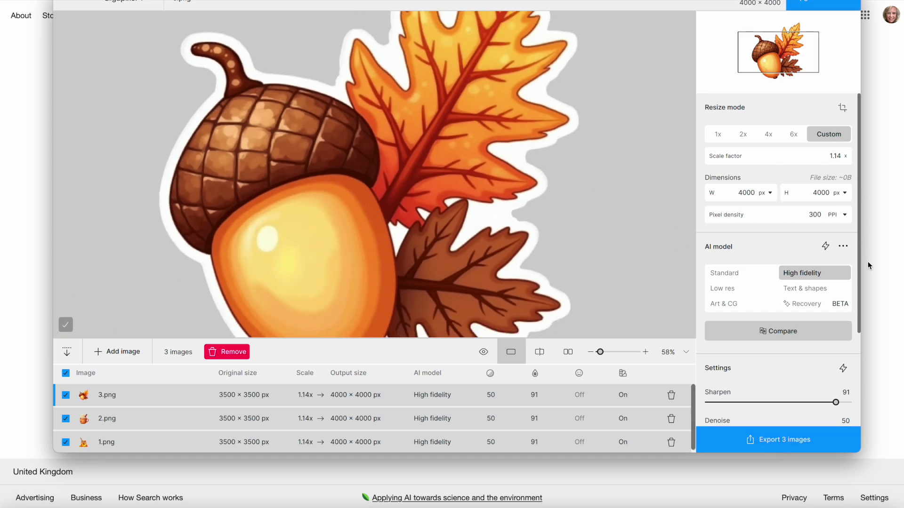
Export the three upscaled images to Downloads in their input format.
click(792, 448)
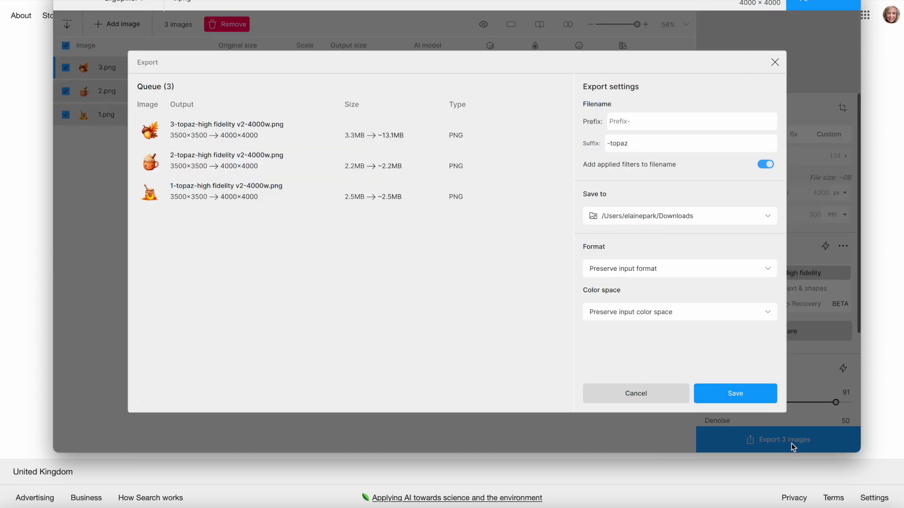
click(742, 394)
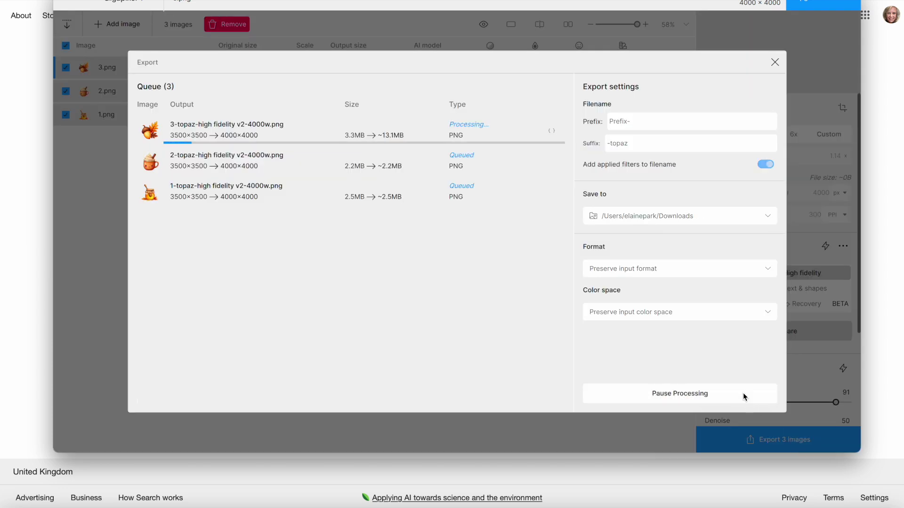